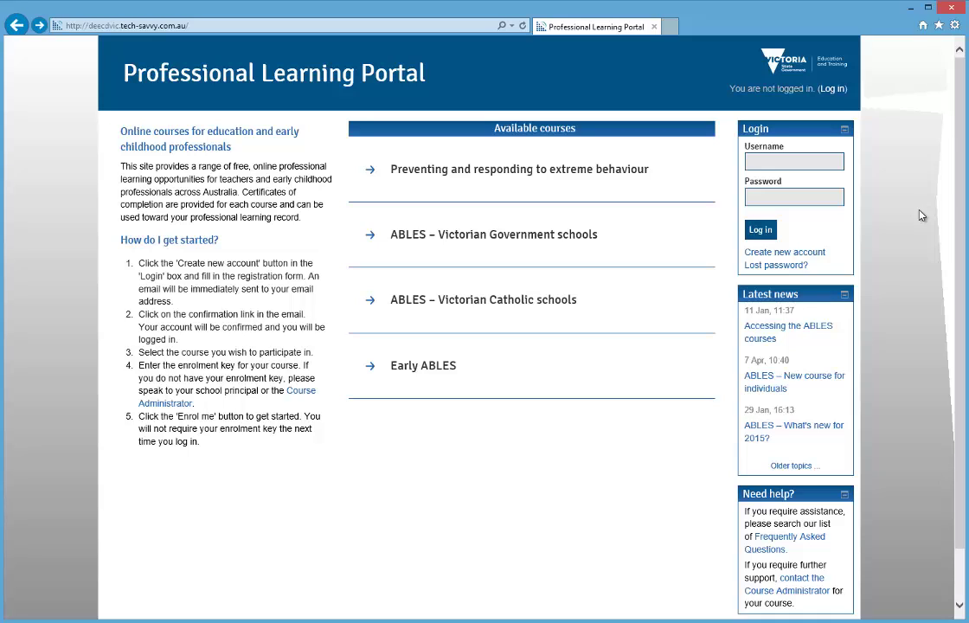
Step: Start a new portal account and enter a chosen username and password
{"action": "left_click", "coordinate": [822, 255]}
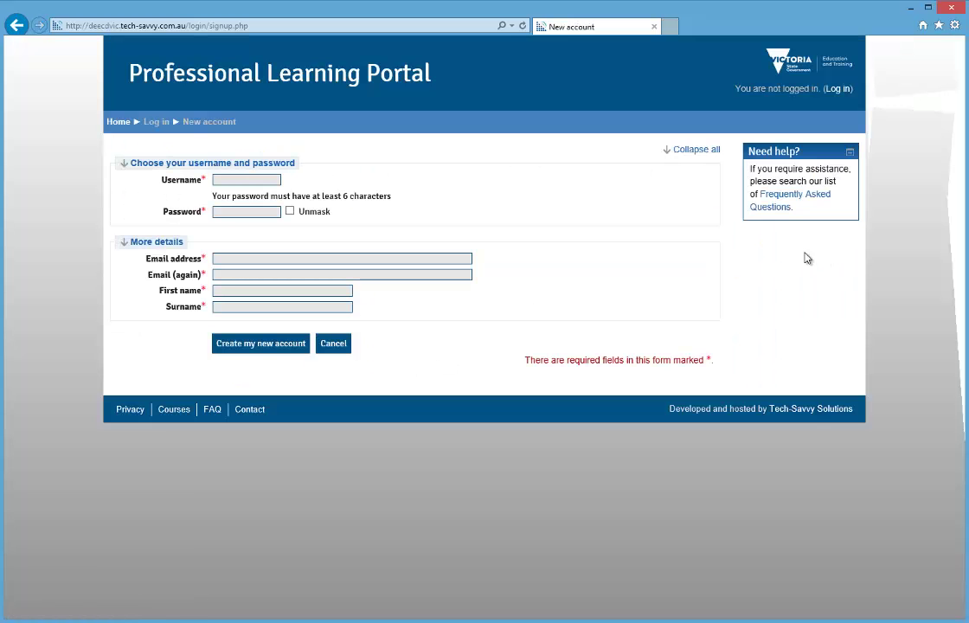
{"action": "left_click", "coordinate": [277, 179]}
{"action": "type", "text": "jane-example"}
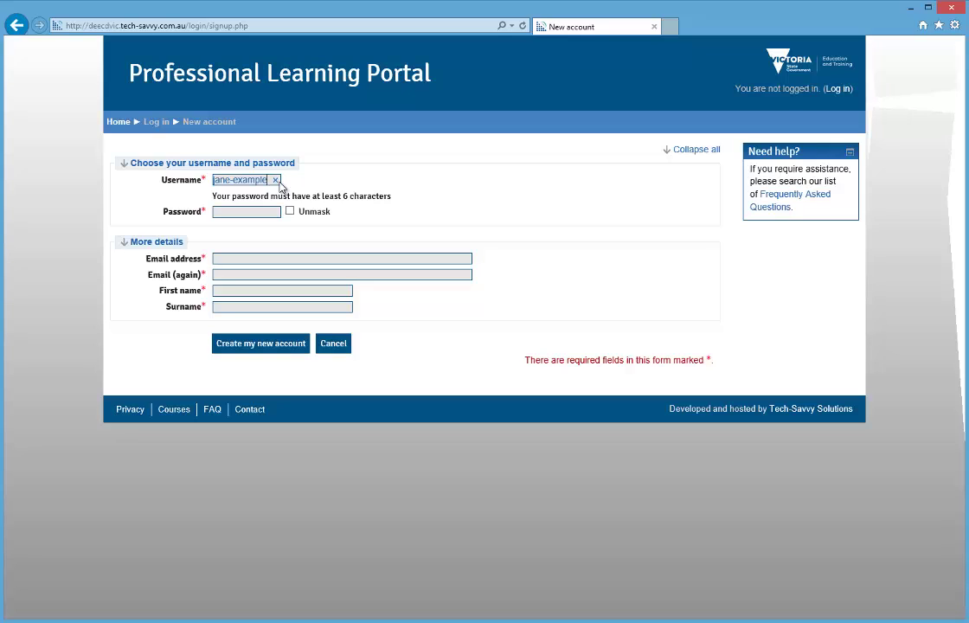
{"action": "left_click", "coordinate": [273, 213]}
{"action": "type", "text": "••••••"}
Step: Enter the user's e-mail address twice, first name and surname, then submit the registration
{"action": "left_click", "coordinate": [450, 257]}
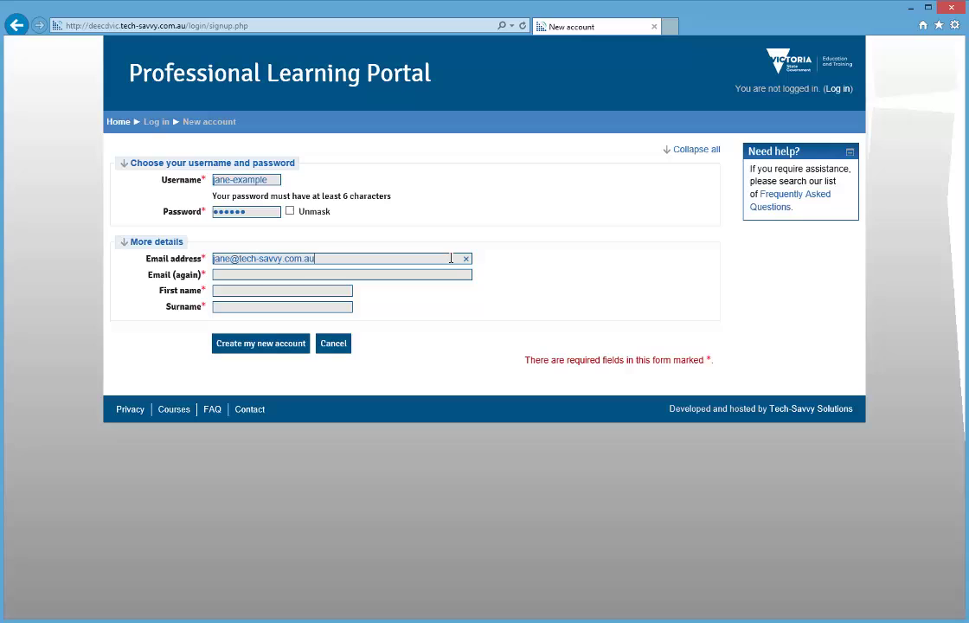
{"action": "left_click", "coordinate": [450, 274]}
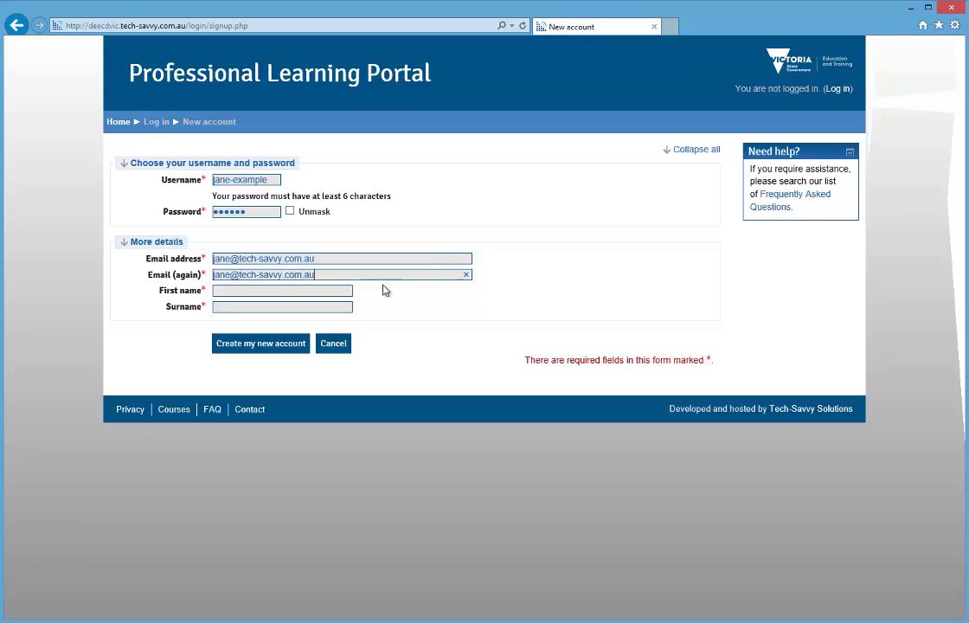
{"action": "left_click", "coordinate": [346, 289]}
{"action": "type", "text": "Jane"}
{"action": "left_click", "coordinate": [346, 307]}
{"action": "type", "text": "Example"}
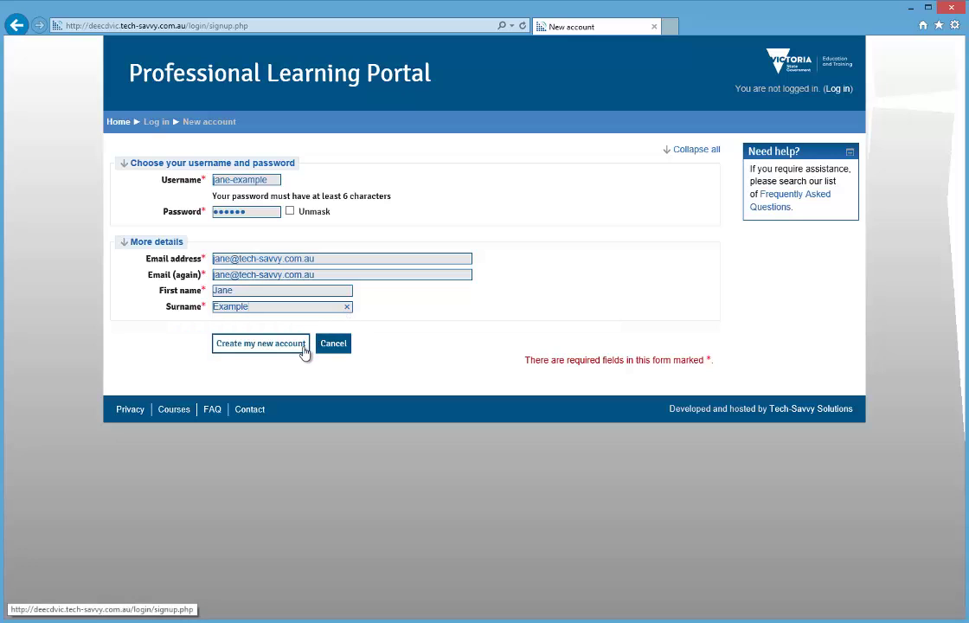
{"action": "left_click", "coordinate": [303, 346]}
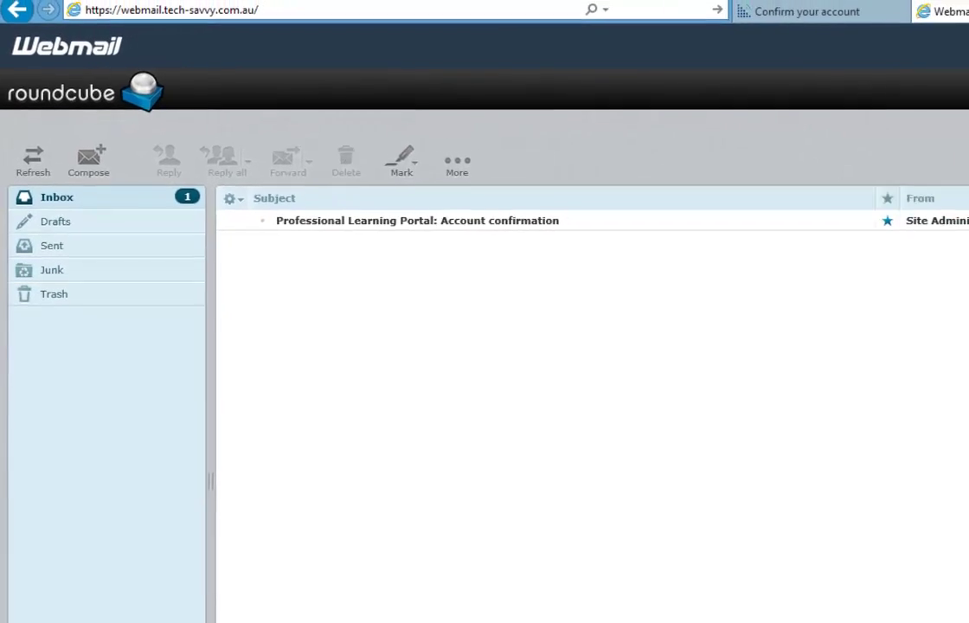
Step: Copy the confirmation link from the Account confirmation email into the Confirm your account tab's address bar
{"action": "left_click", "coordinate": [572, 221]}
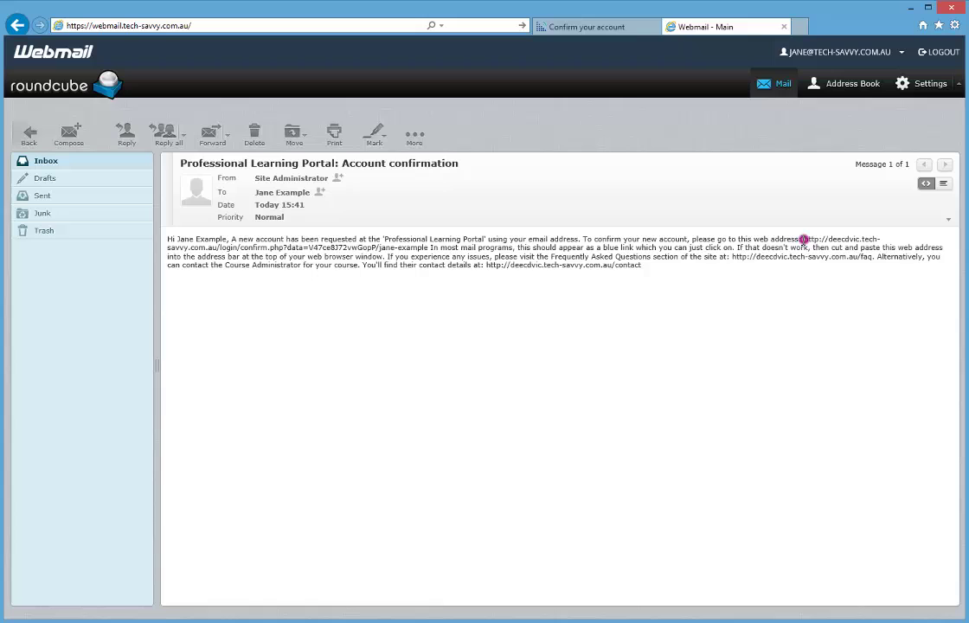
{"action": "left_click_drag", "start_coordinate": [804, 239], "coordinate": [423, 253]}
{"action": "right_click", "coordinate": [424, 253]}
{"action": "left_click", "coordinate": [448, 275]}
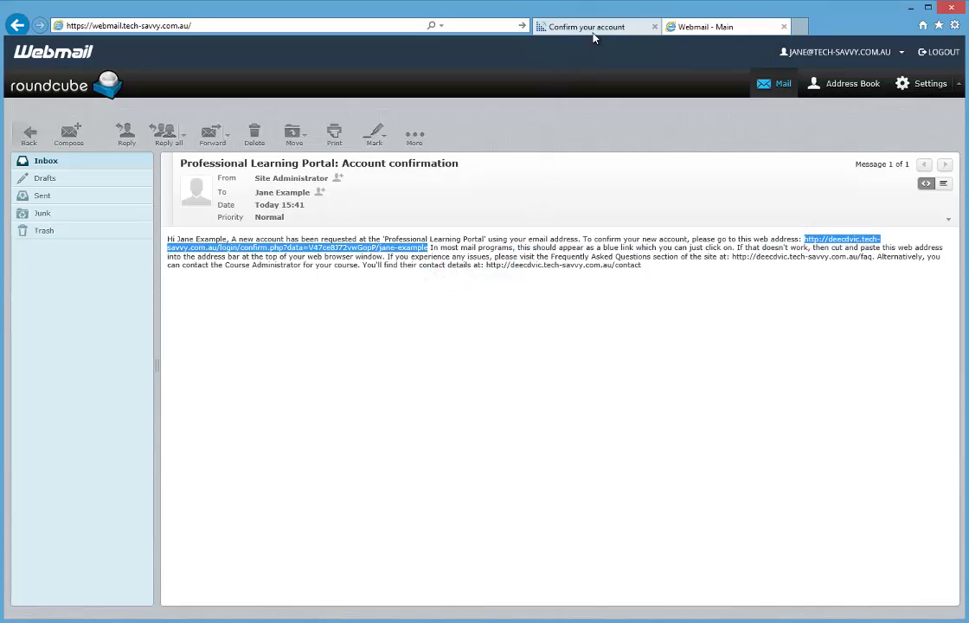
{"action": "left_click", "coordinate": [554, 27]}
{"action": "left_click", "coordinate": [338, 26]}
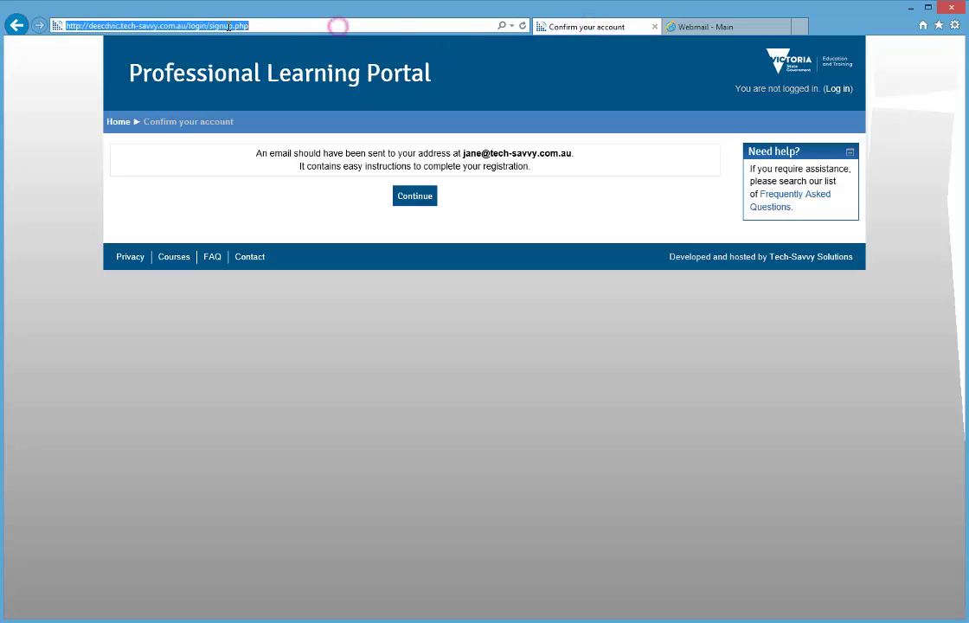
{"action": "right_click", "coordinate": [337, 26]}
Step: Load the pasted confirmation link, then browse Courses to the General category's four courses
{"action": "left_click", "coordinate": [260, 79]}
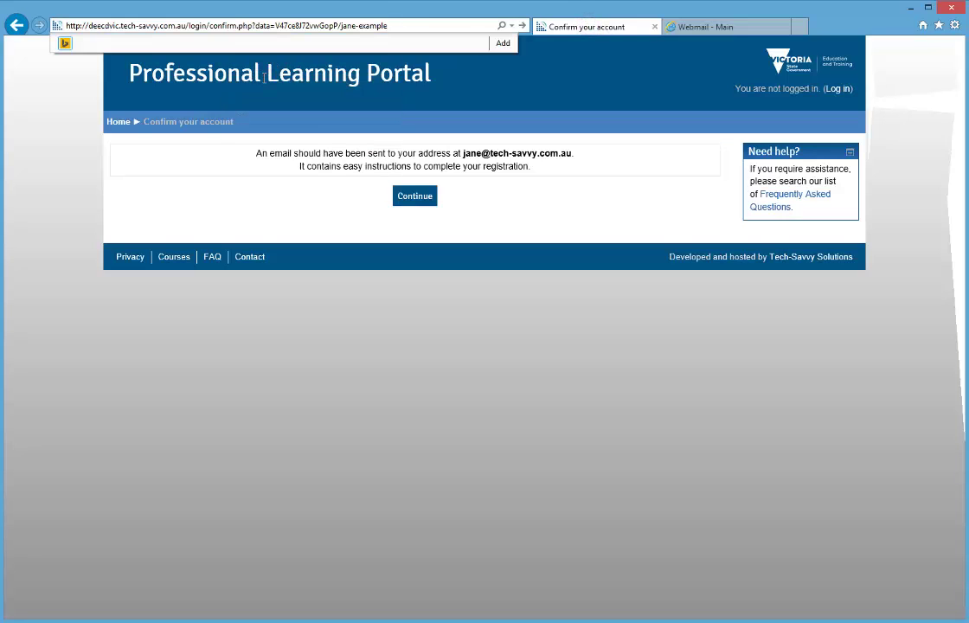
{"action": "key", "text": "Return"}
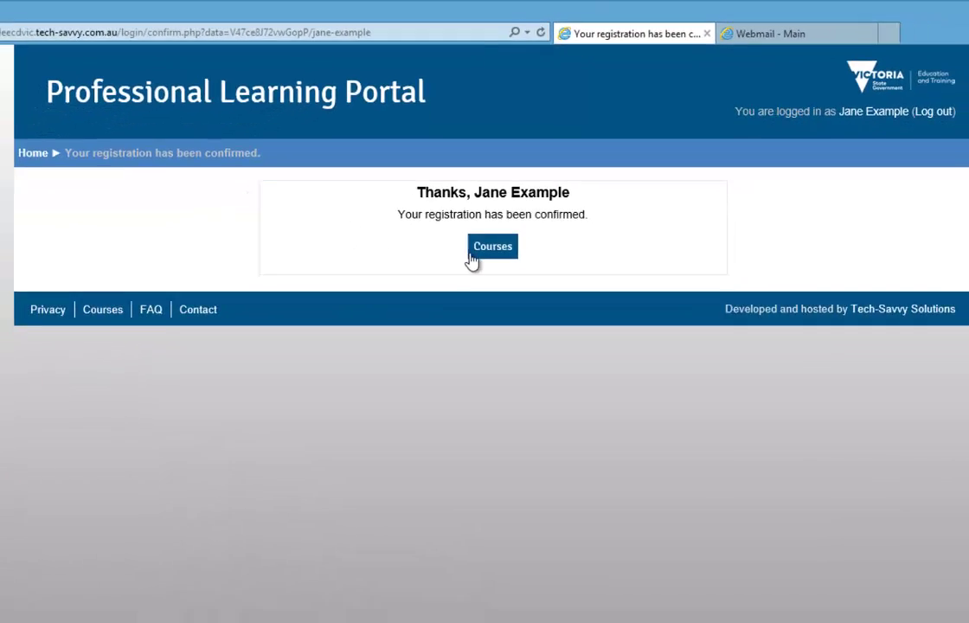
{"action": "left_click", "coordinate": [472, 252]}
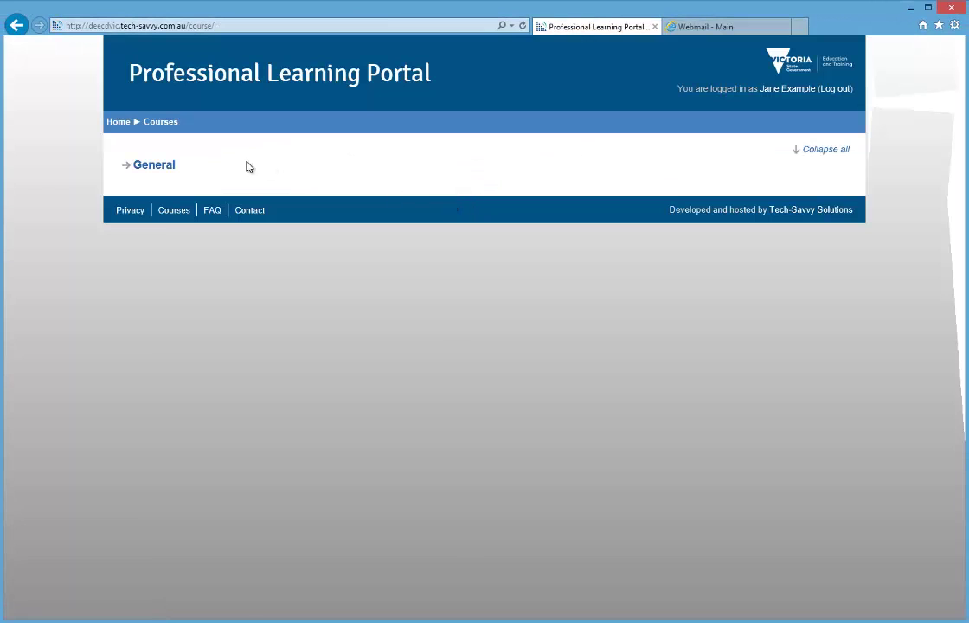
{"action": "left_click", "coordinate": [166, 165]}
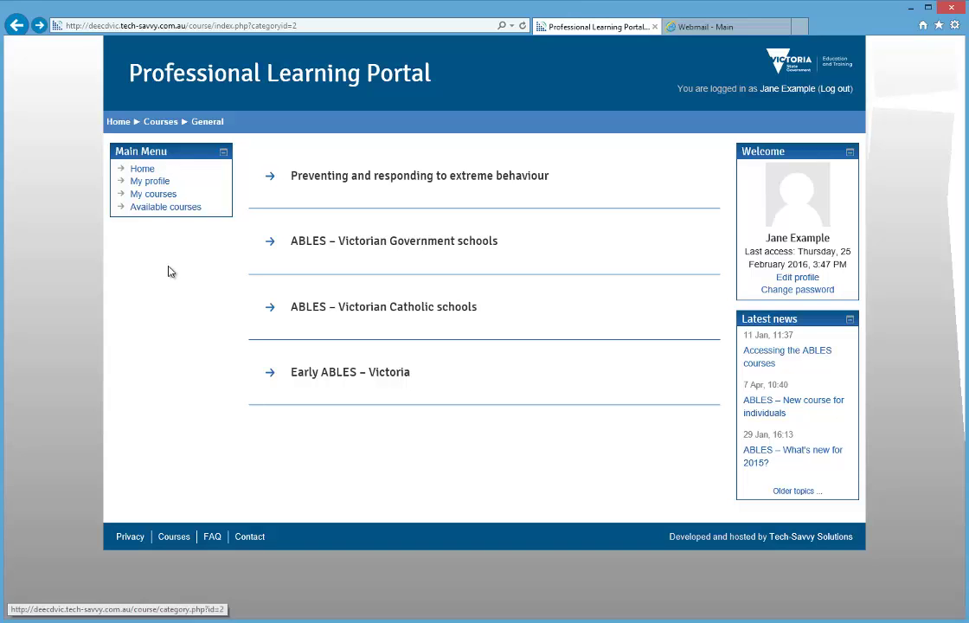
Step: Enter the enrolment key on Early ABLES – Victoria and enrol to reach its course page
{"action": "left_click", "coordinate": [289, 380]}
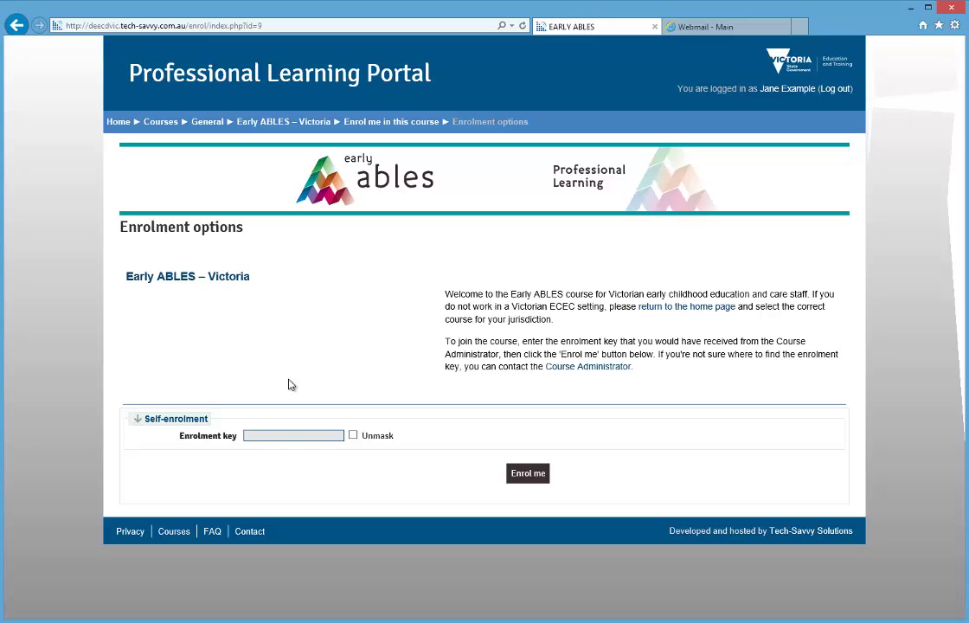
{"action": "left_click", "coordinate": [287, 435]}
{"action": "type", "text": "•••••••••••••"}
{"action": "left_click", "coordinate": [526, 478]}
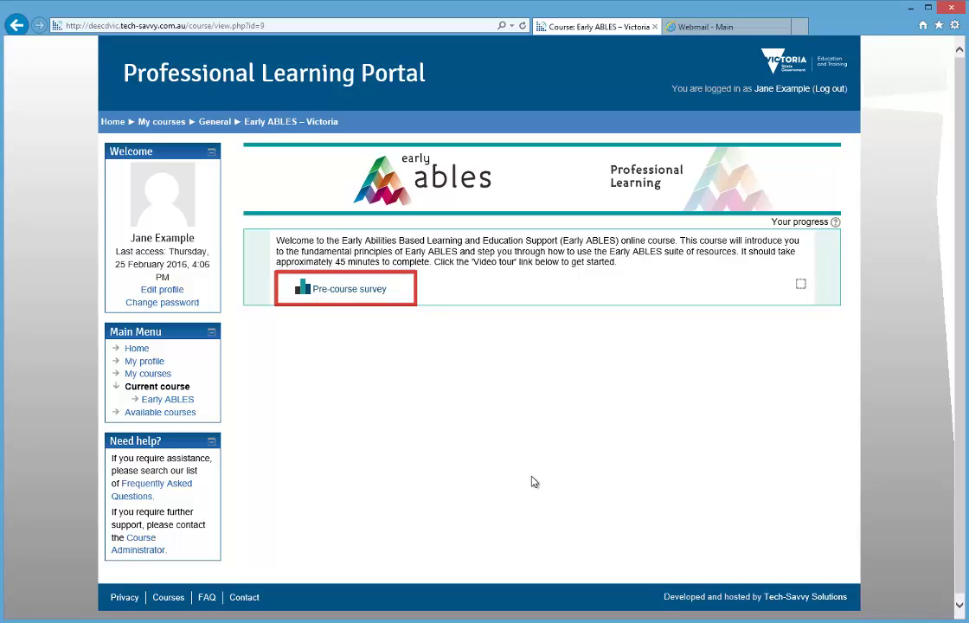
Step: Respond to the Pre-course survey and return to the Early ABLES course page
{"action": "left_click", "coordinate": [376, 291]}
{"action": "left_click", "coordinate": [482, 344]}
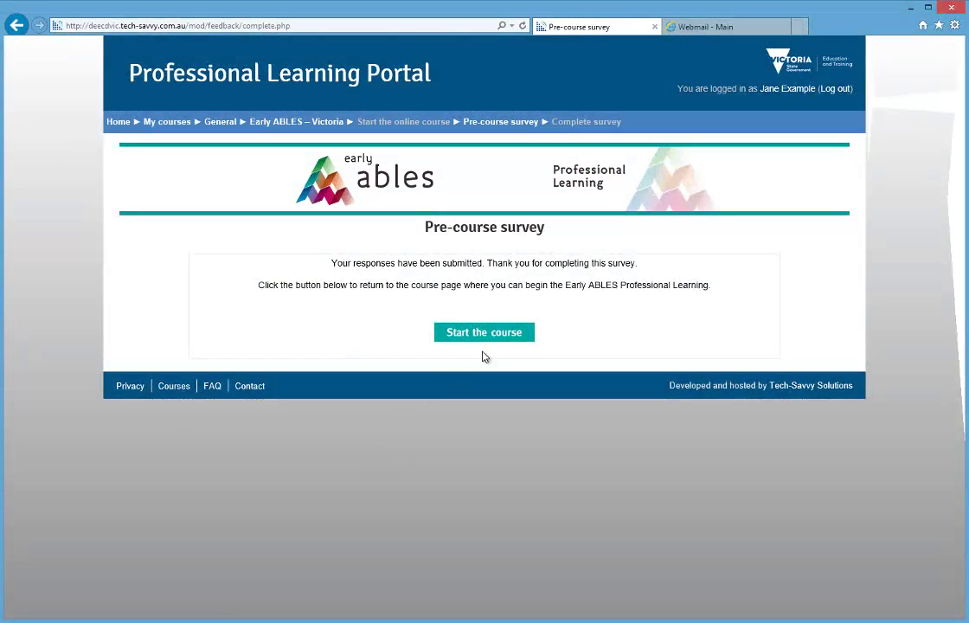
{"action": "left_click", "coordinate": [490, 338]}
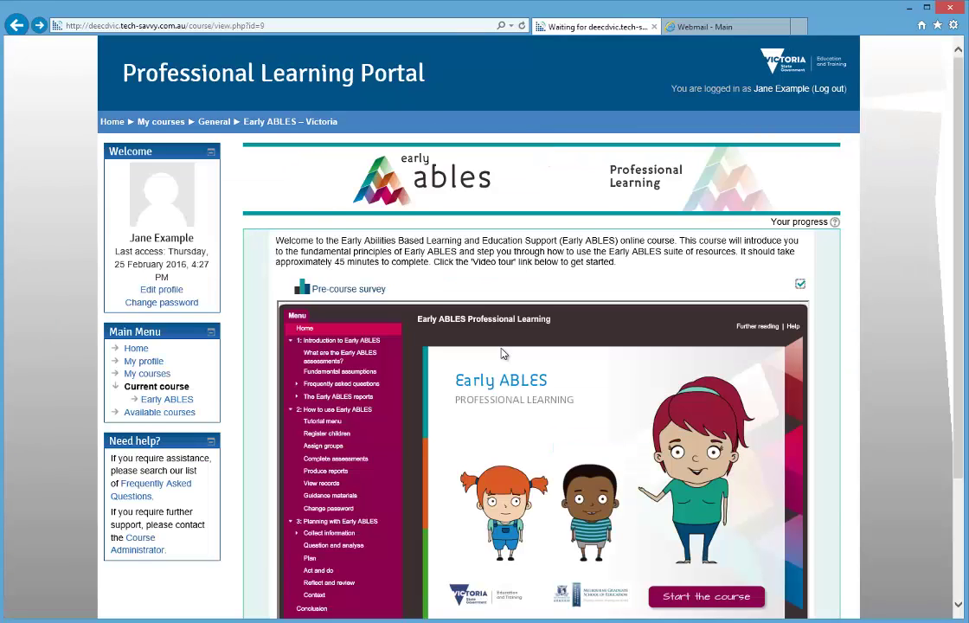
Step: Play the video tour, skip the introduction and advance to 'What are the Early ABLES assessments?'
{"action": "scroll", "coordinate": [505, 353], "scroll_direction": "down", "scroll_amount": 3}
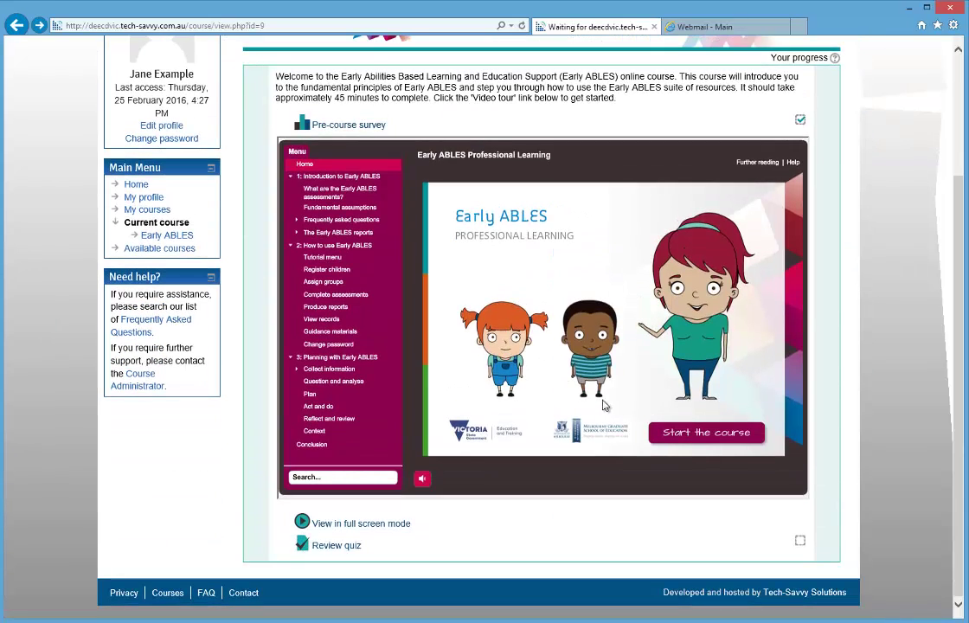
{"action": "left_click", "coordinate": [659, 438]}
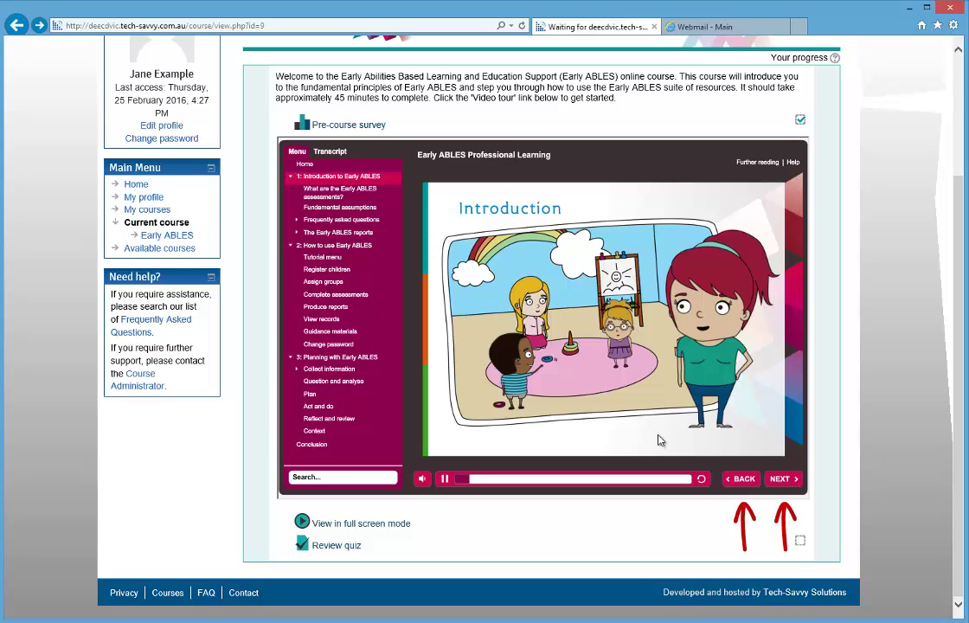
{"action": "left_click", "coordinate": [683, 479]}
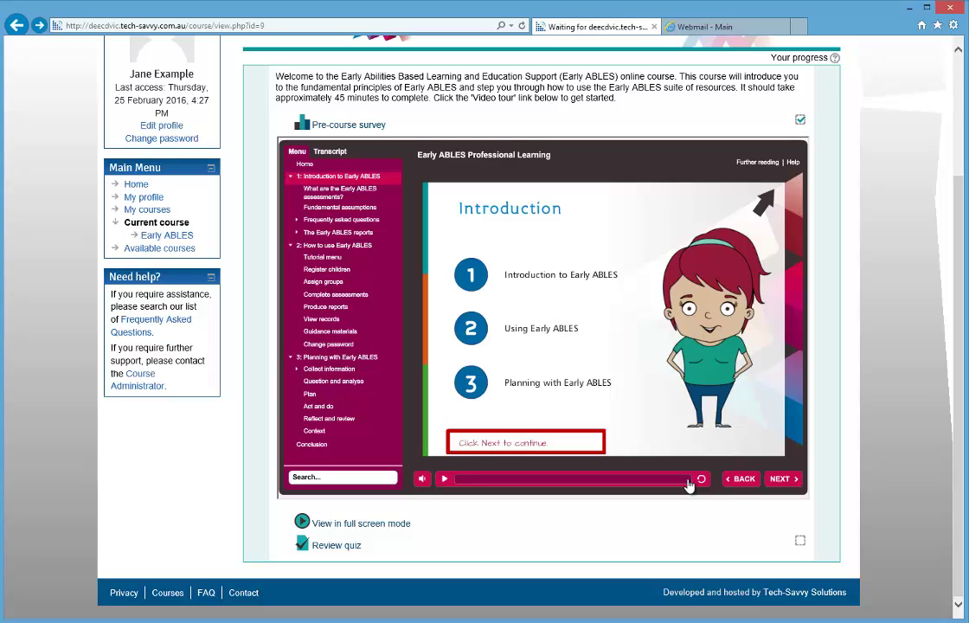
{"action": "left_click", "coordinate": [780, 480]}
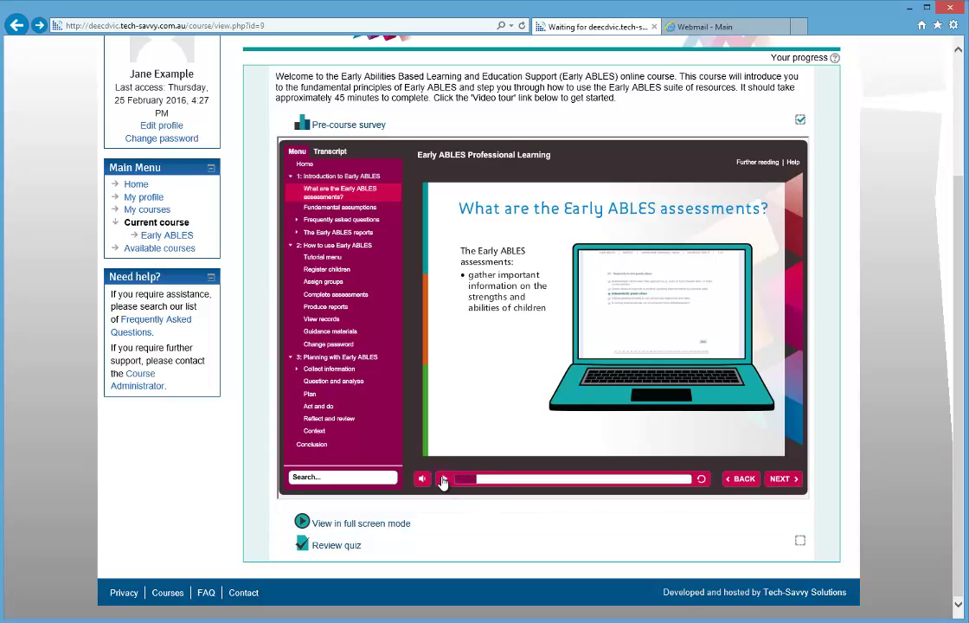
{"action": "left_click", "coordinate": [702, 481]}
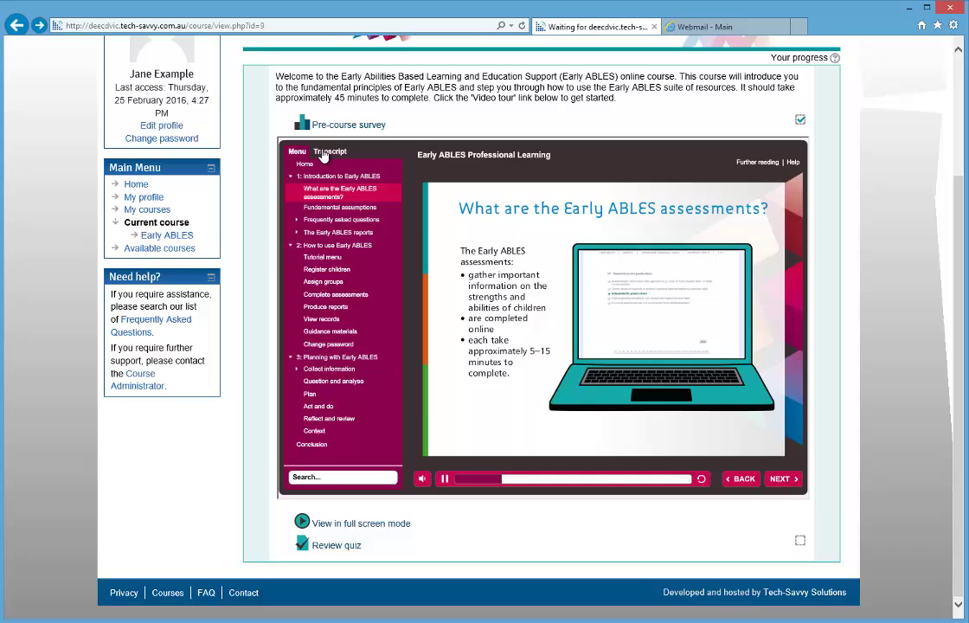
Step: View the slide's Transcript and then its Further reading links
{"action": "left_click", "coordinate": [323, 152]}
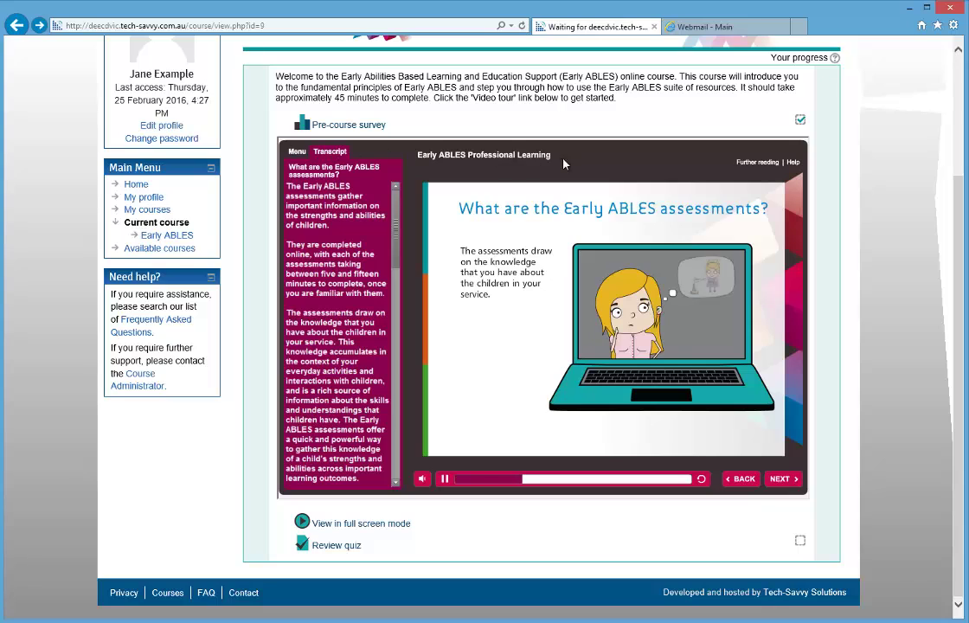
{"action": "left_click", "coordinate": [751, 165]}
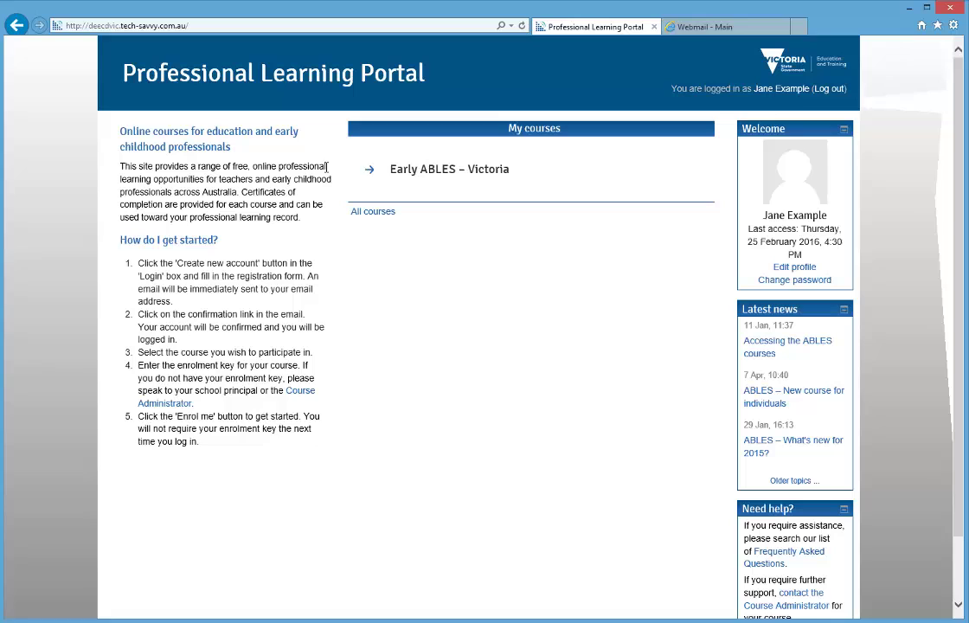
Step: Open Early ABLES – Victoria from My courses and resume the tour at the Conclusion slide
{"action": "left_click", "coordinate": [428, 172]}
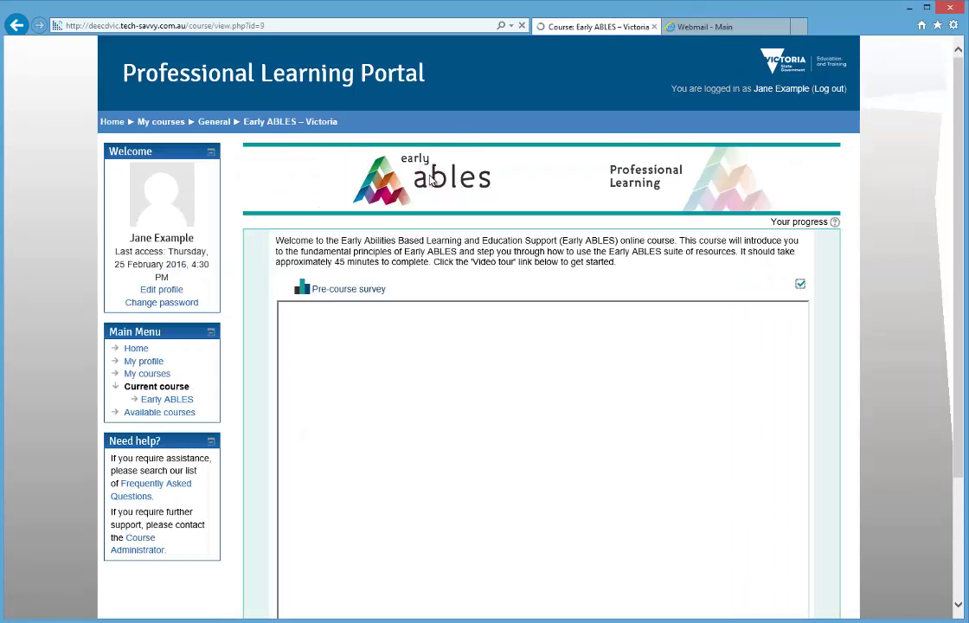
{"action": "scroll", "coordinate": [431, 178], "scroll_direction": "down", "scroll_amount": 1}
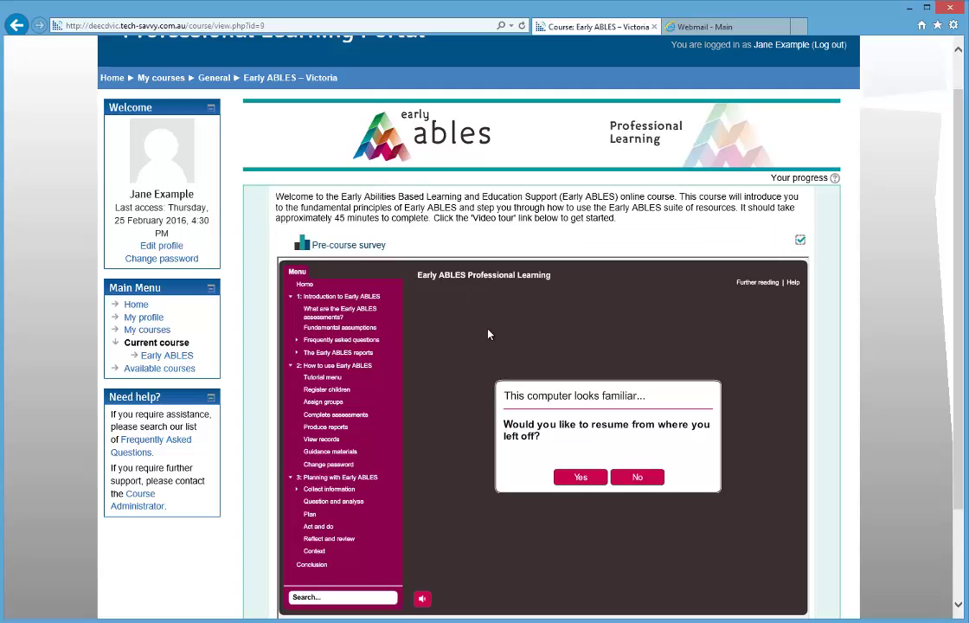
{"action": "left_click", "coordinate": [564, 476]}
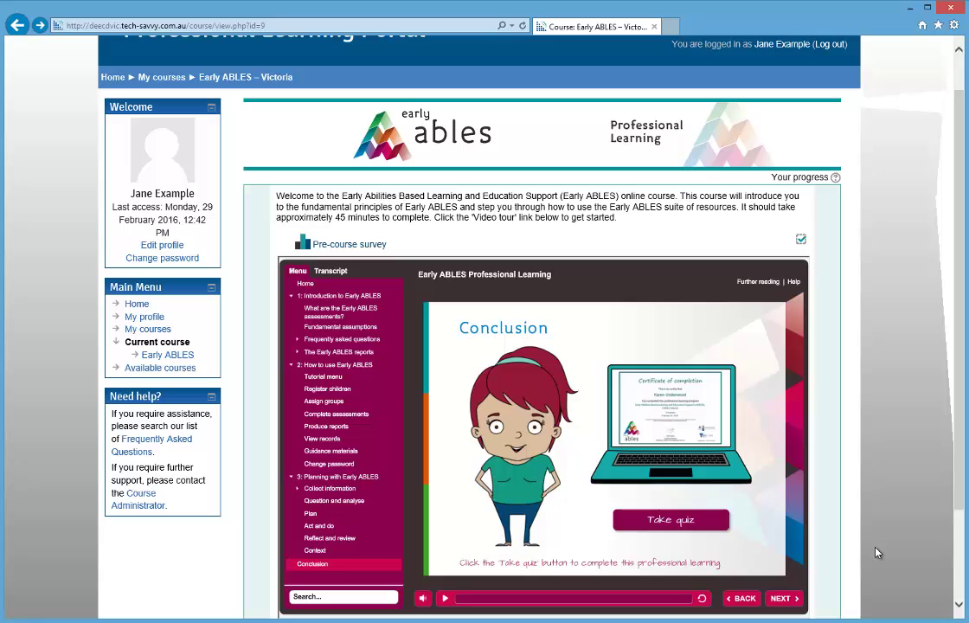
Step: Attempt and finish the review quiz, then view the Certificate of completion page
{"action": "left_click", "coordinate": [717, 533]}
{"action": "left_click", "coordinate": [505, 397]}
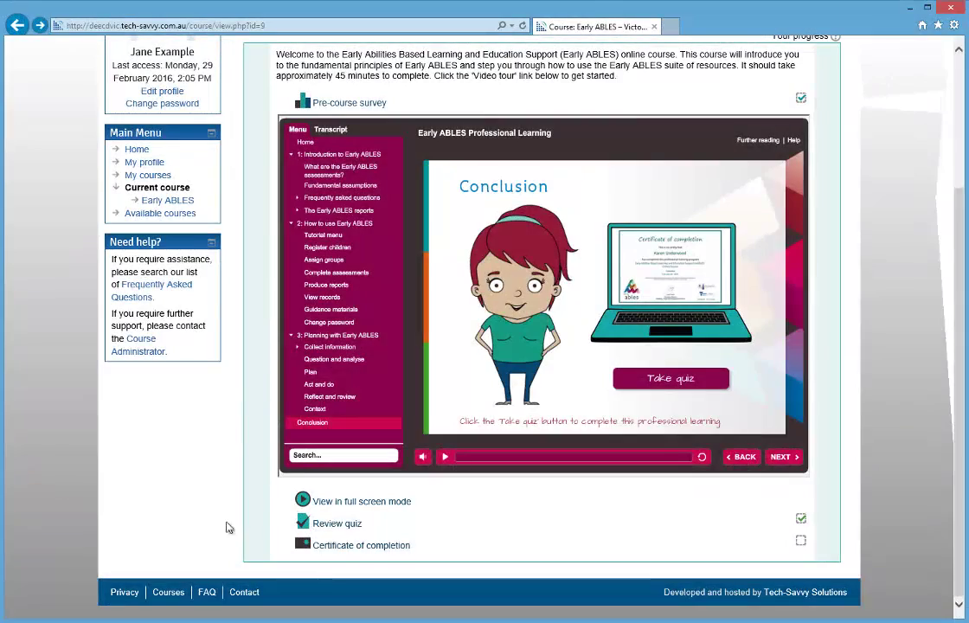
{"action": "left_click", "coordinate": [336, 547]}
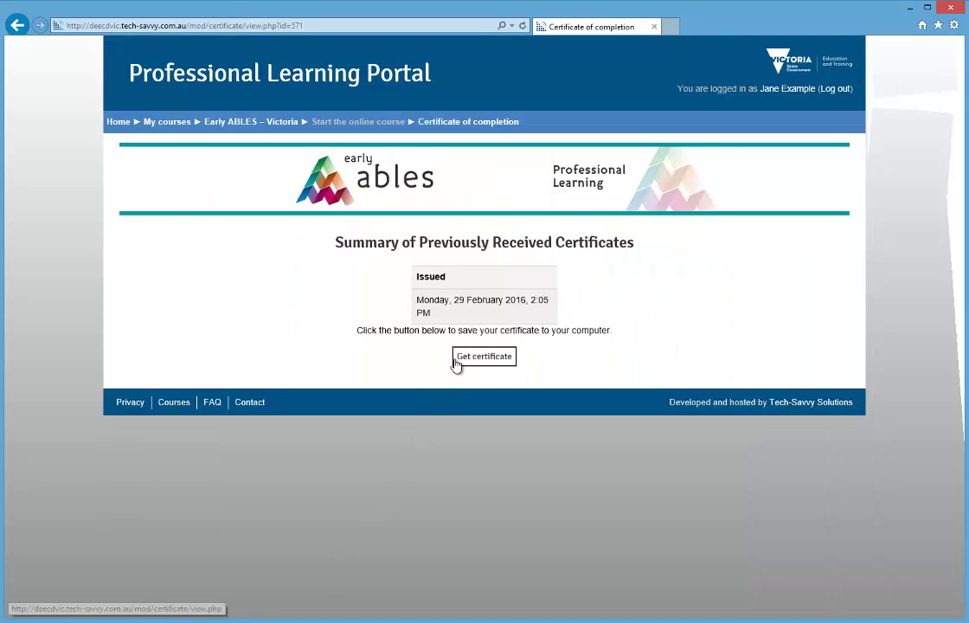
Step: Get the completion certificate as a PDF
{"action": "left_click", "coordinate": [456, 360]}
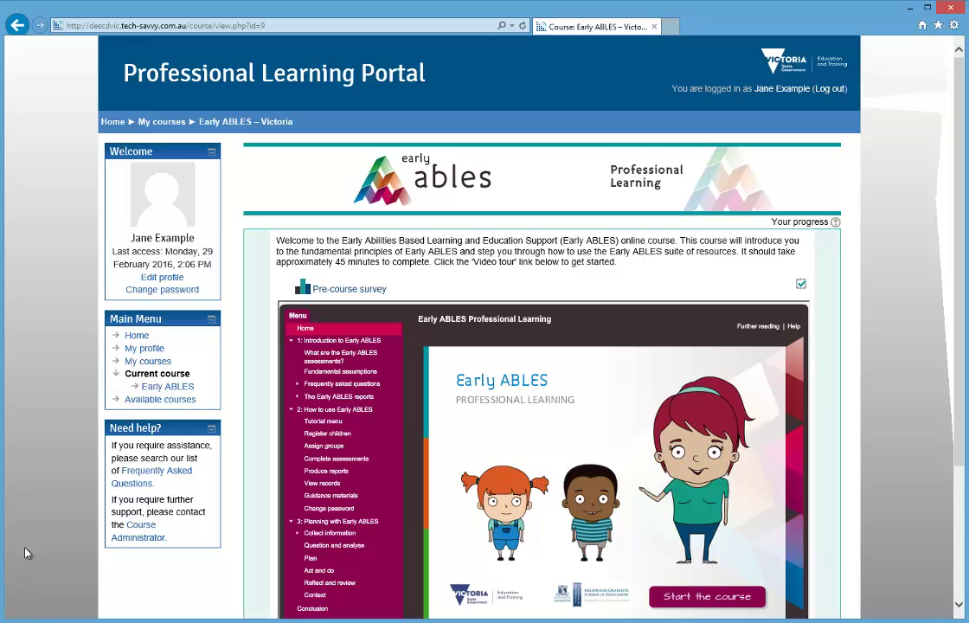
Step: Go to the FAQ page from the Need help? block to browse questions alphabetically
{"action": "left_click", "coordinate": [137, 484]}
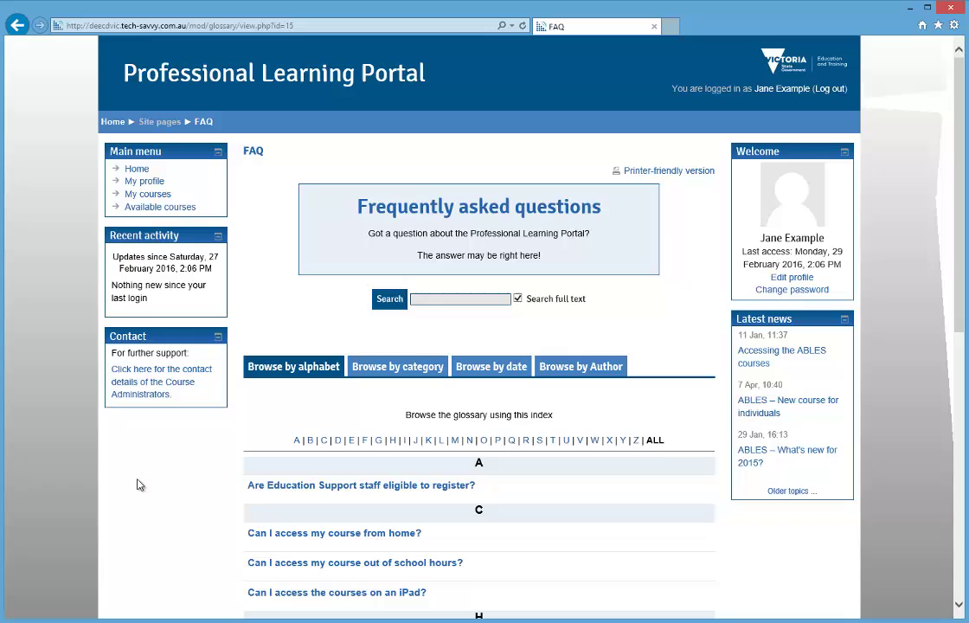